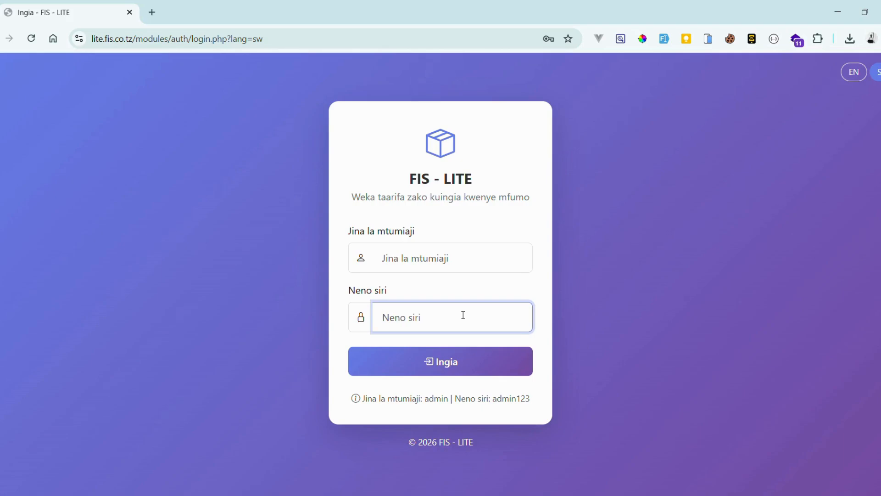
- Sign in with the demo administrator username and password, then dismiss Chrome's saved-passwords warning
click(444, 259)
text(admin)
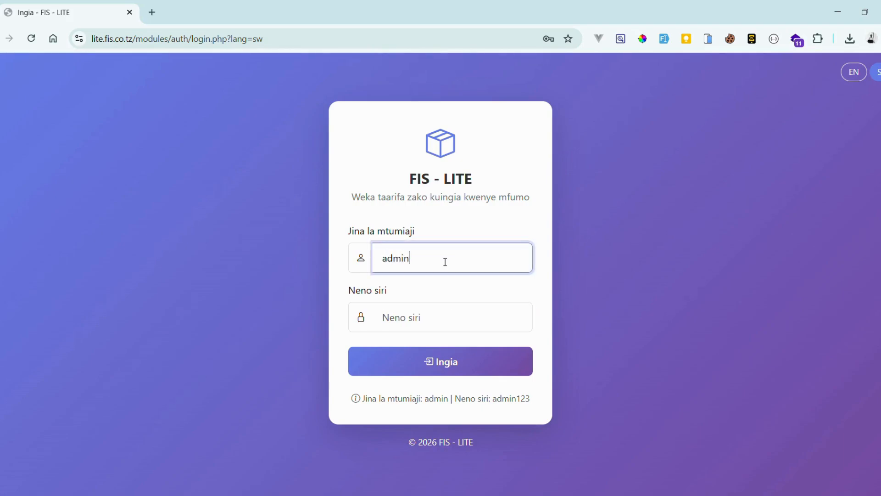
key(Tab)
text(admin)
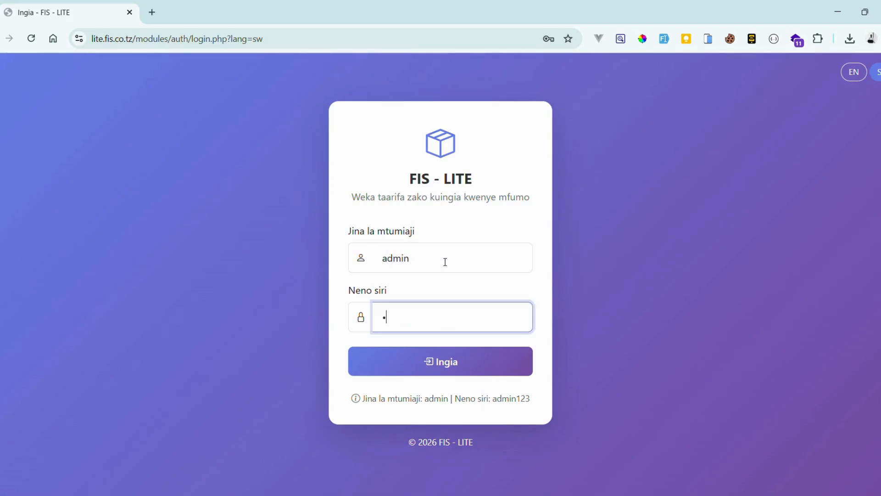
text(123)
click(450, 369)
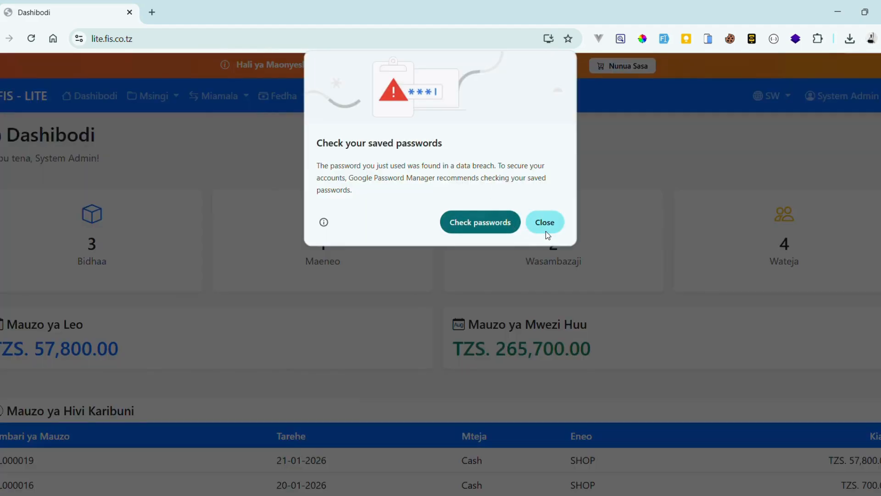
click(547, 227)
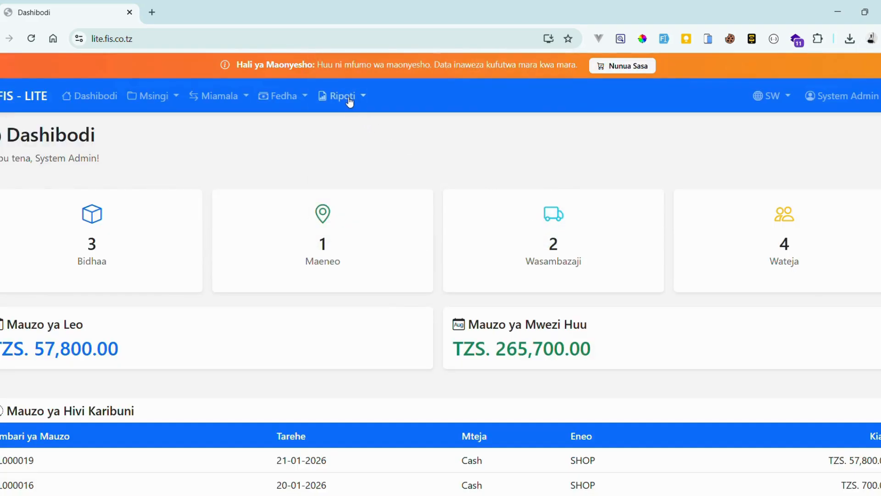
- Go to Ripoti > Kuhesabu Hisa and load a FIFO stock count for SHOP dated 2026-01-21
click(351, 100)
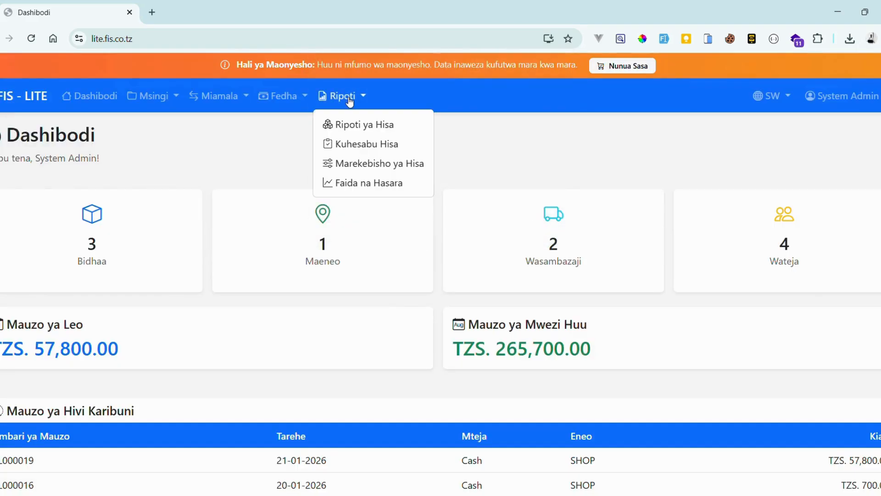
click(387, 146)
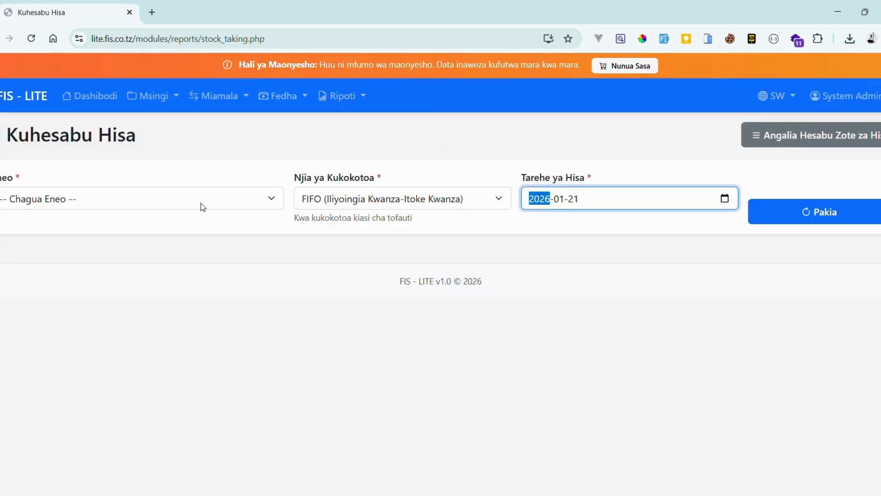
click(203, 207)
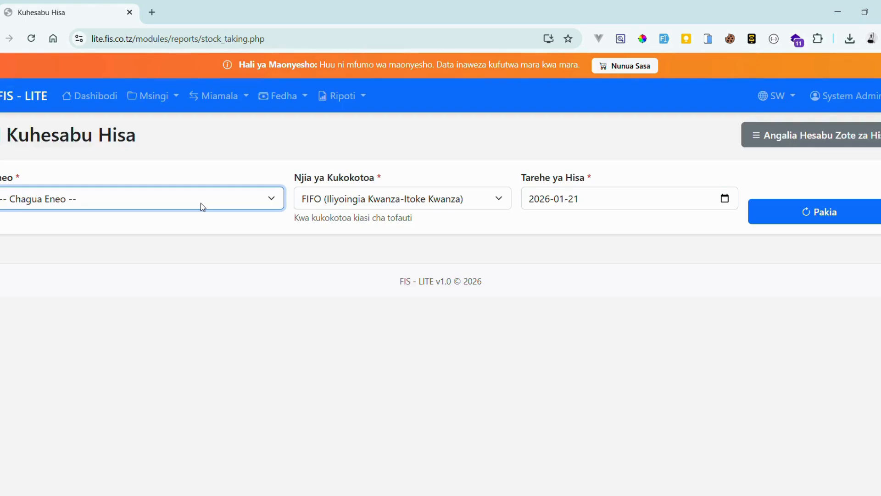
click(81, 244)
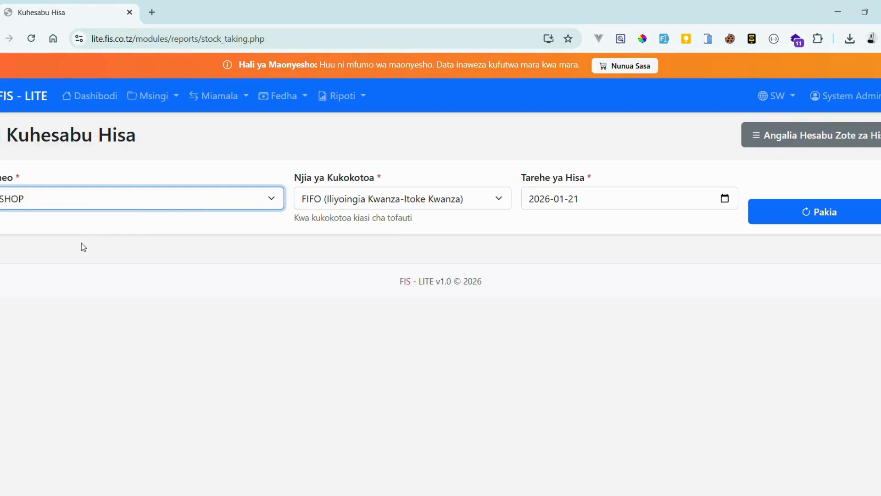
click(348, 198)
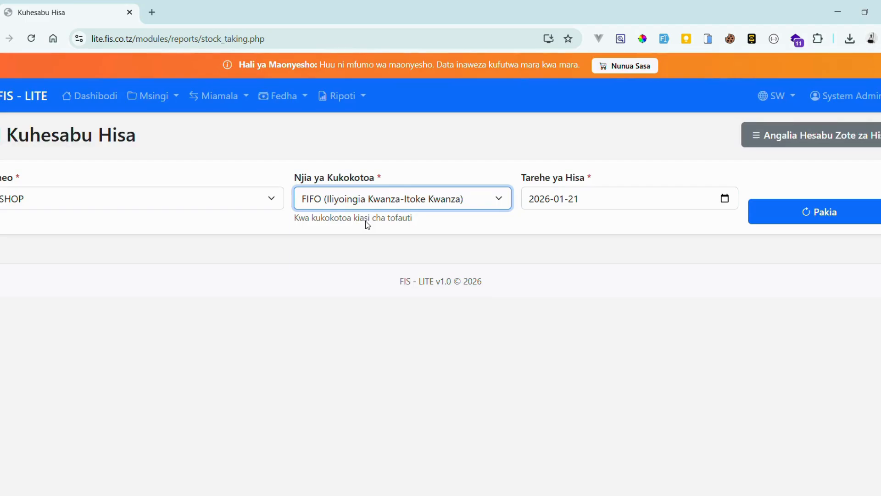
click(795, 213)
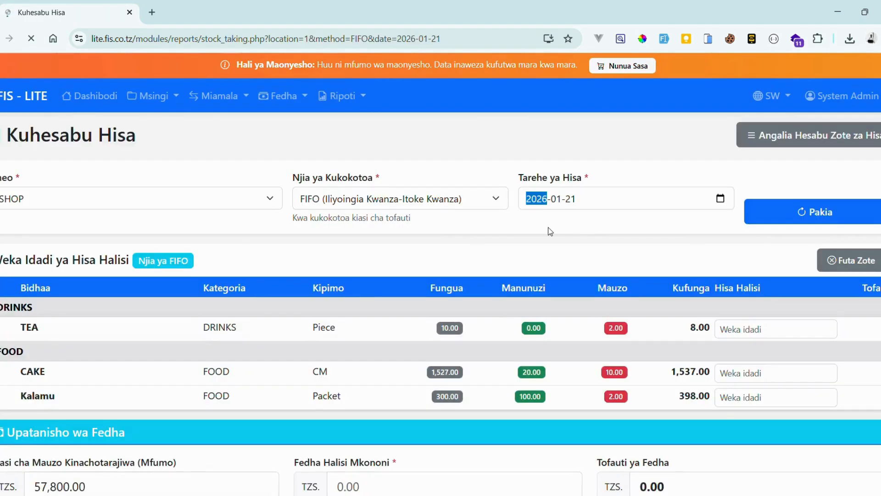
- Review the expected closing quantities: TEA 8.00, CAKE 1,537.00 and Kalamu 398.00
scroll(546, 231, down, 2)
scroll(547, 227, down, 1)
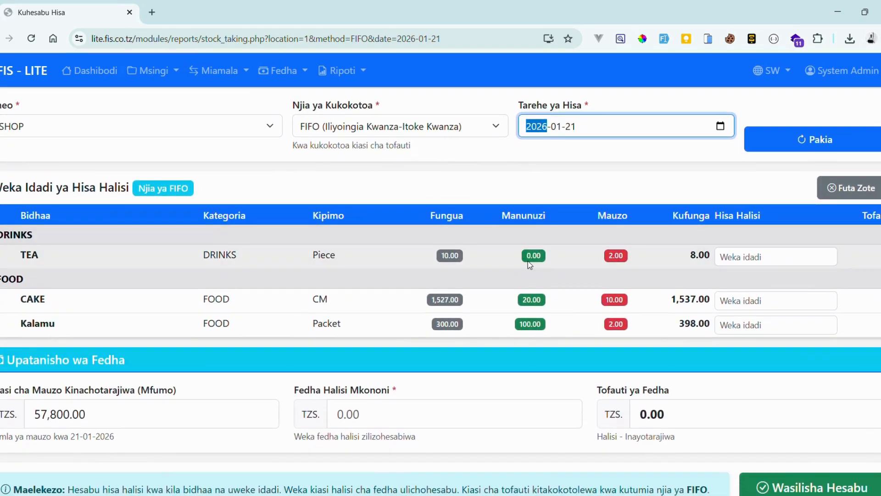
scroll(528, 260, down, 1)
scroll(216, 250, up, 1)
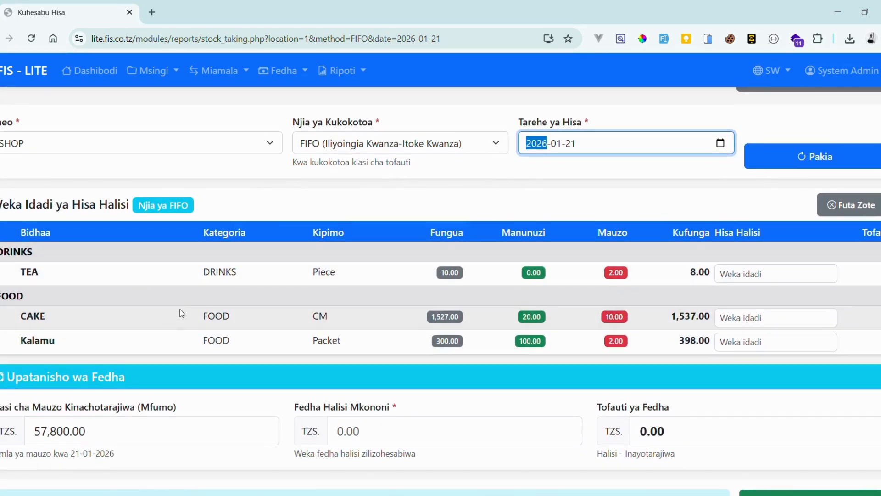
scroll(188, 305, up, 1)
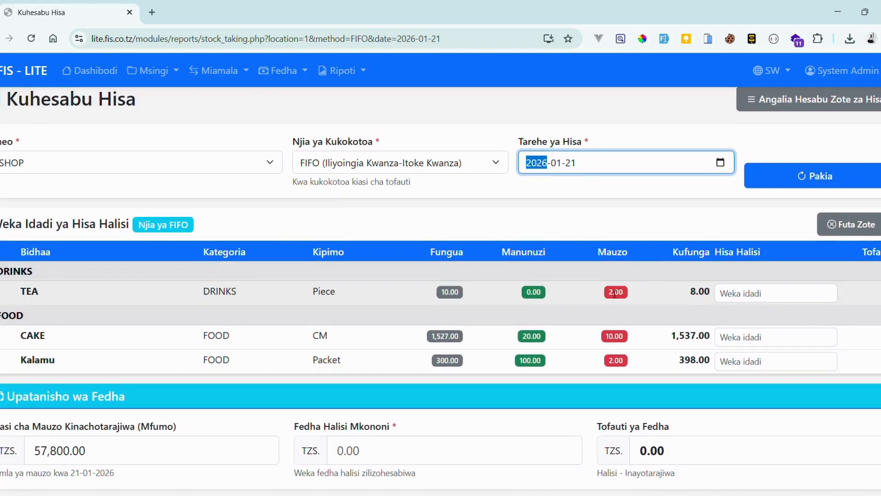
drag(691, 292, 713, 294)
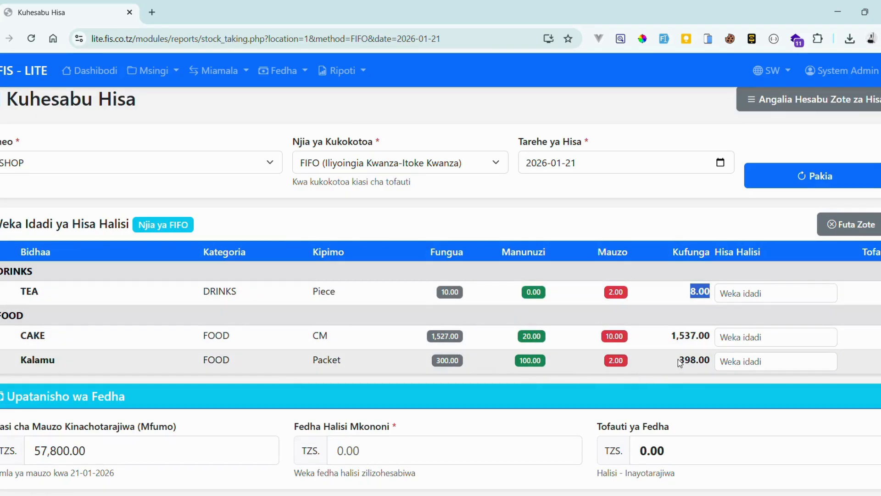
drag(679, 360, 694, 363)
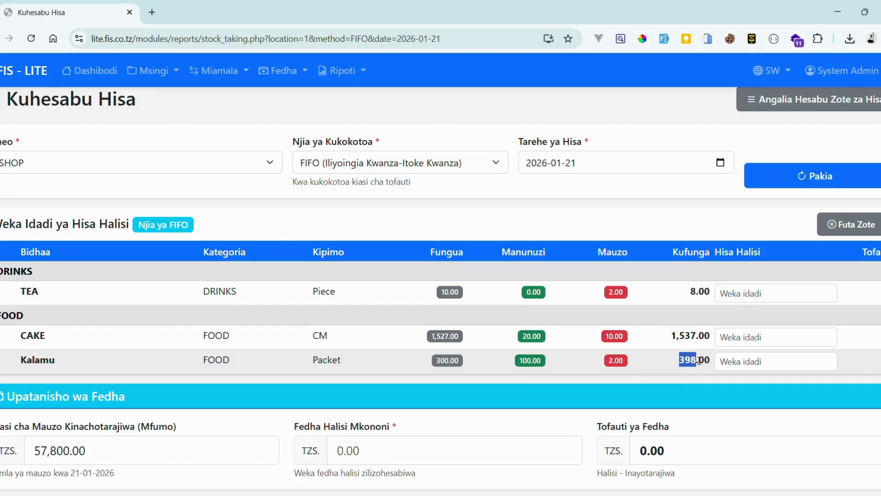
click(731, 364)
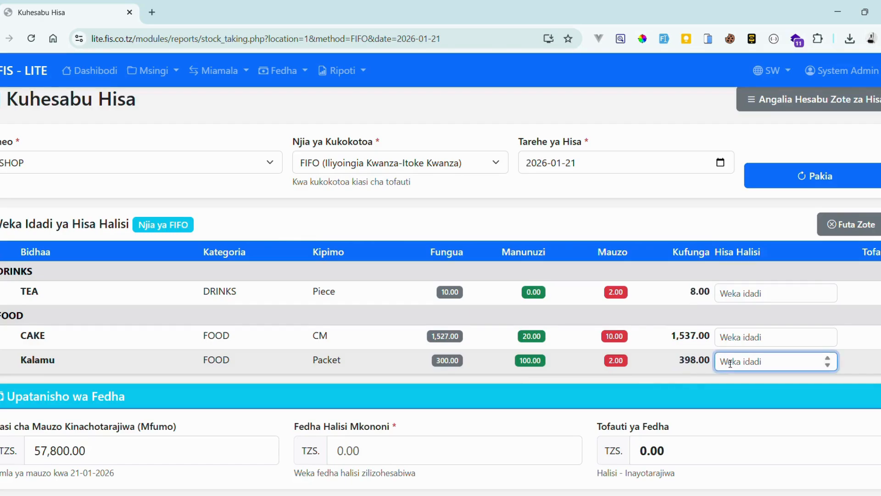
- Enter counted stock of 400 for Kalamu, 2000 for CAKE and 5 for TEA
text(400)
click(749, 339)
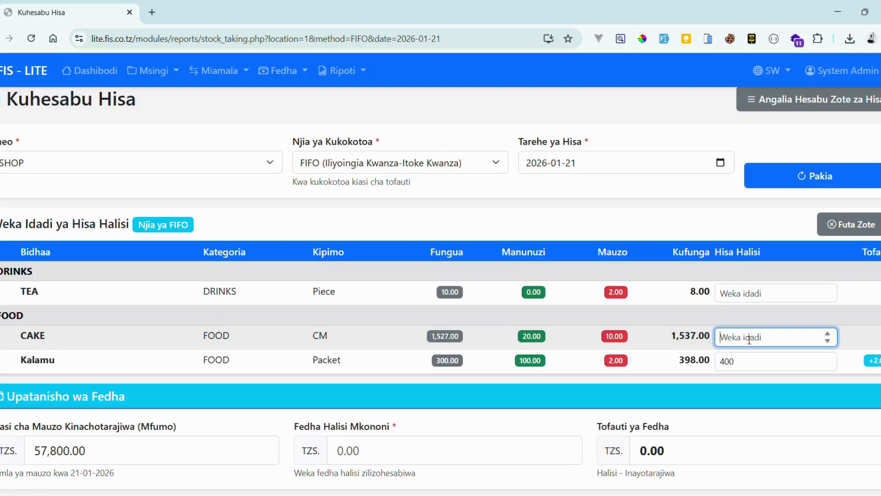
text(2000)
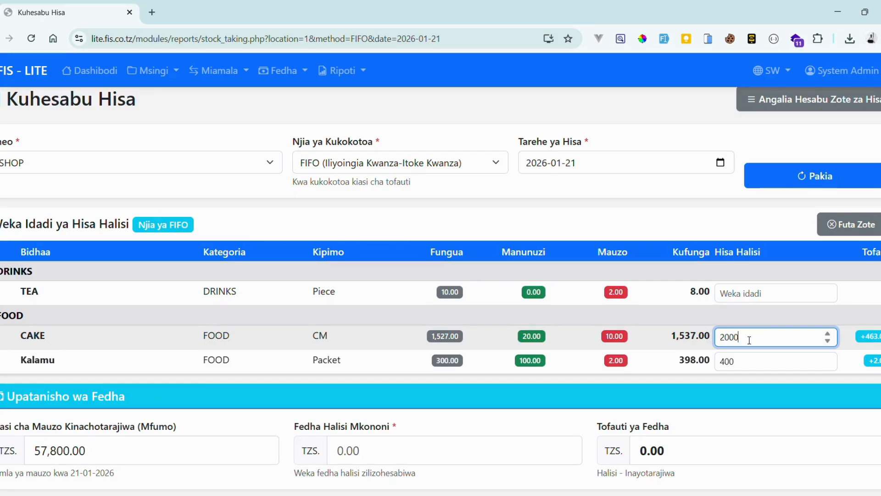
click(744, 296)
text(5)
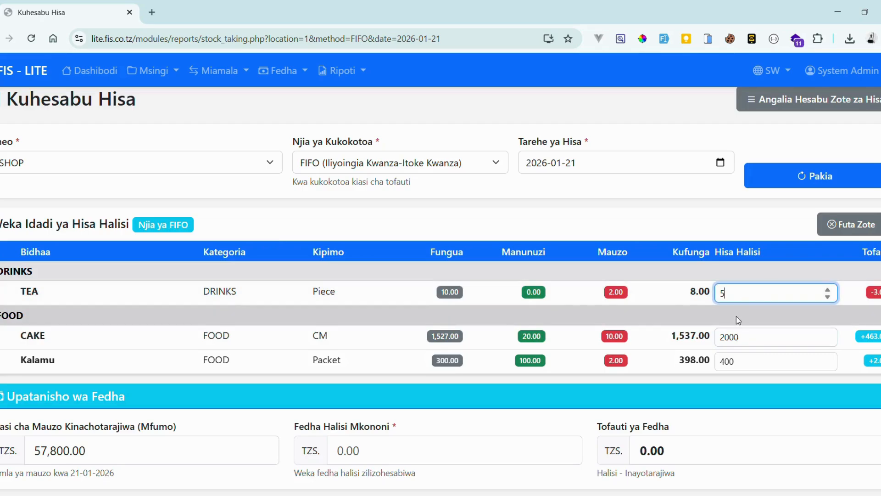
click(737, 316)
scroll(246, 394, down, 2)
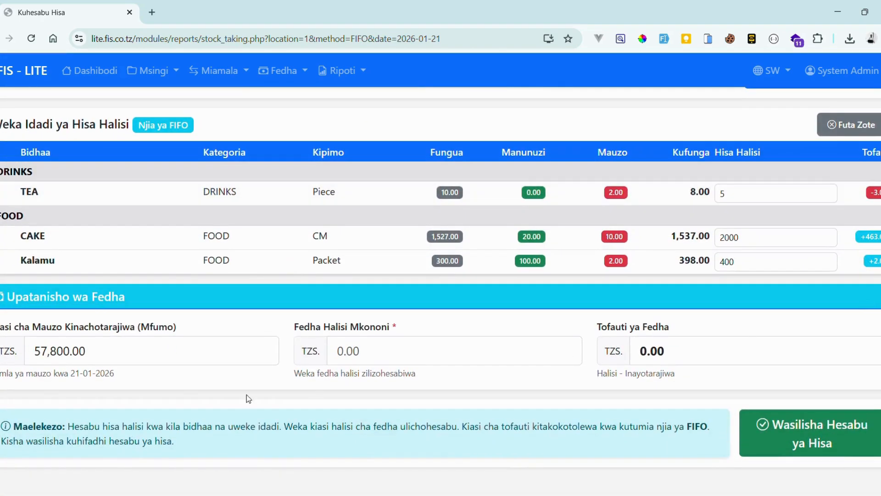
- Check the expected sales of 57,800.00 and enter 60000 as the actual cash on hand
click(164, 358)
click(179, 382)
drag(153, 353, 33, 351)
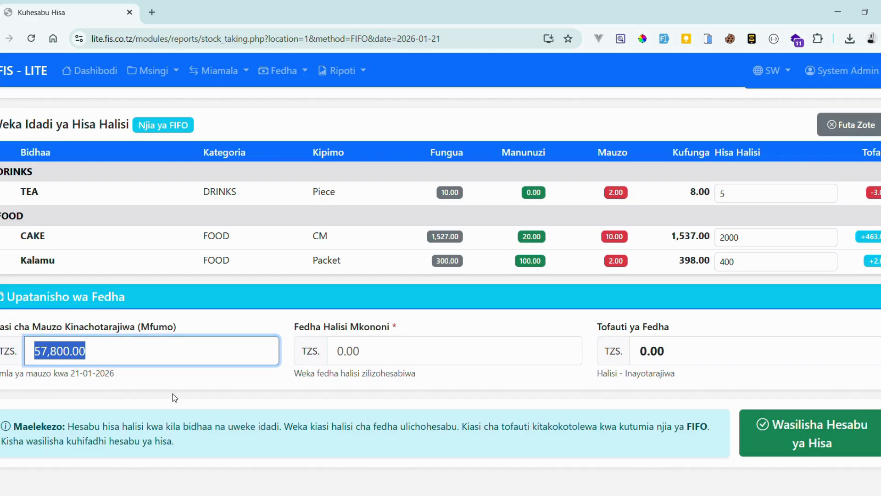
click(383, 358)
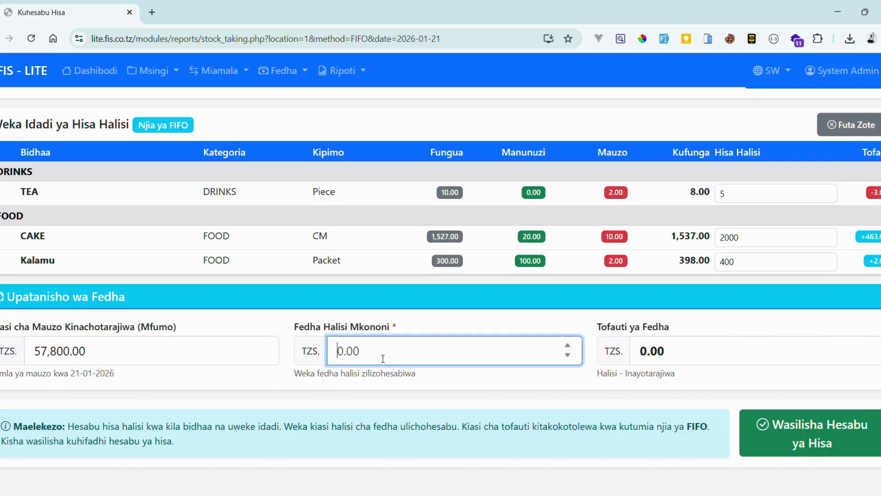
text(600)
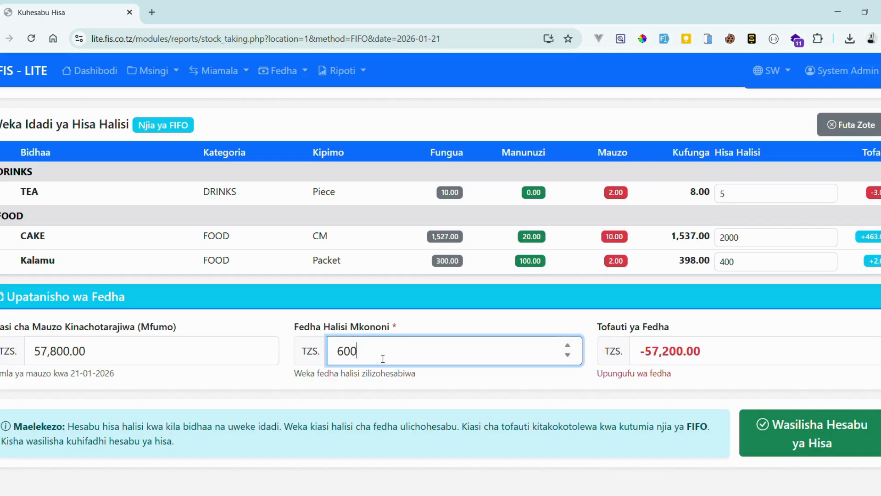
text(000)
key(BackSpace)
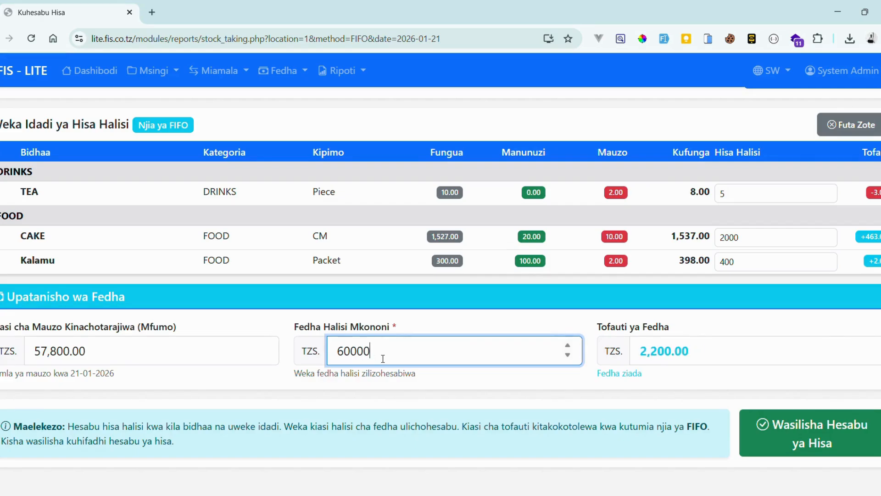
click(428, 390)
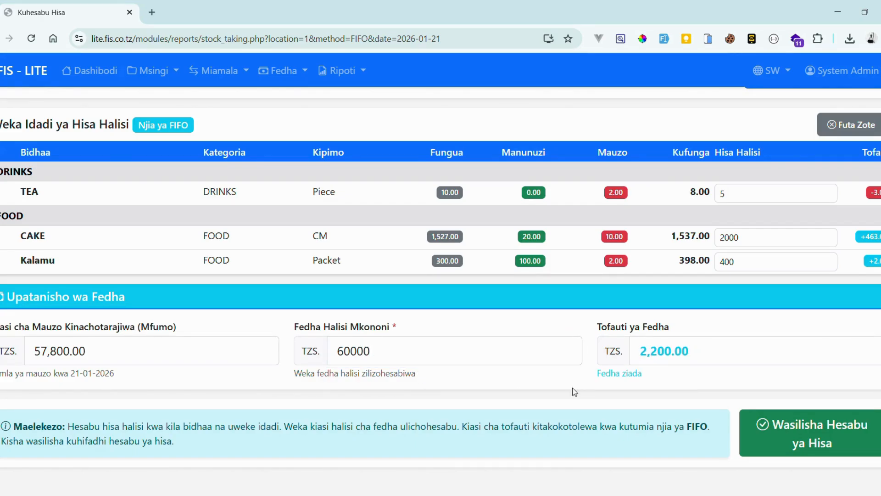
- Try 50000 as the cash amount, restore 60000 for a 2,200.00 surplus, and submit the count
double_click(412, 353)
text(50000)
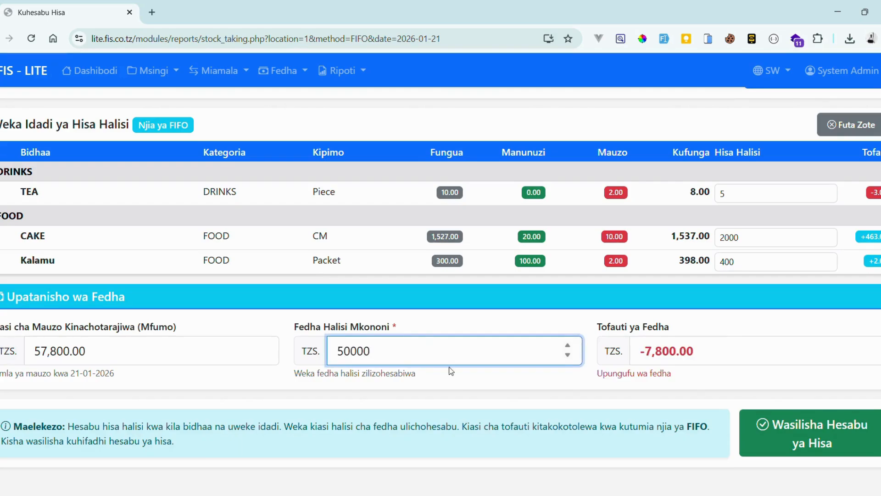
click(458, 390)
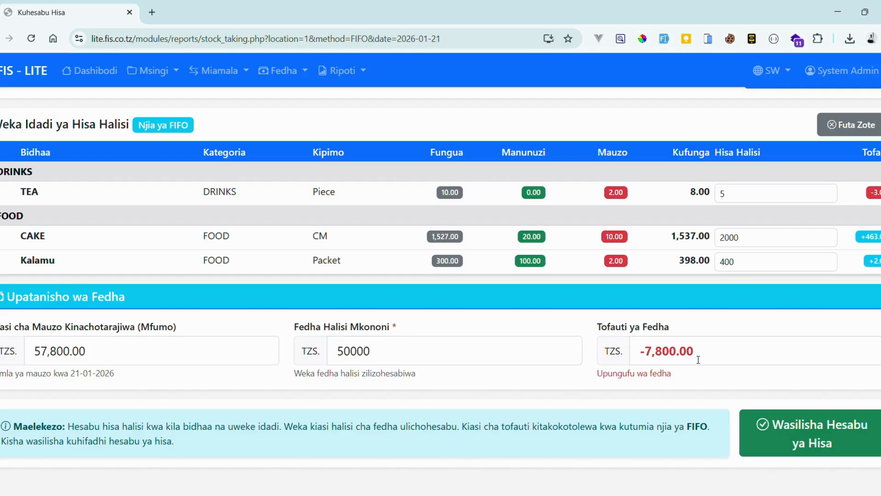
scroll(699, 359, down, 2)
click(483, 297)
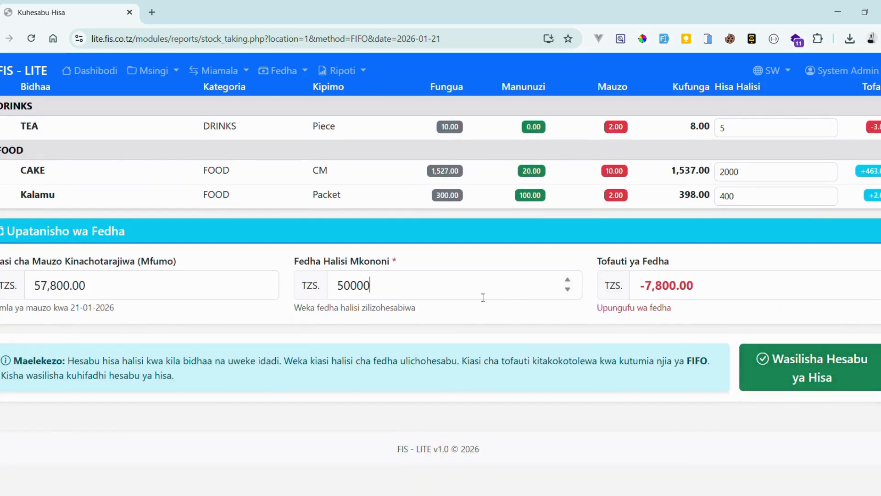
double_click(484, 297)
text(60000)
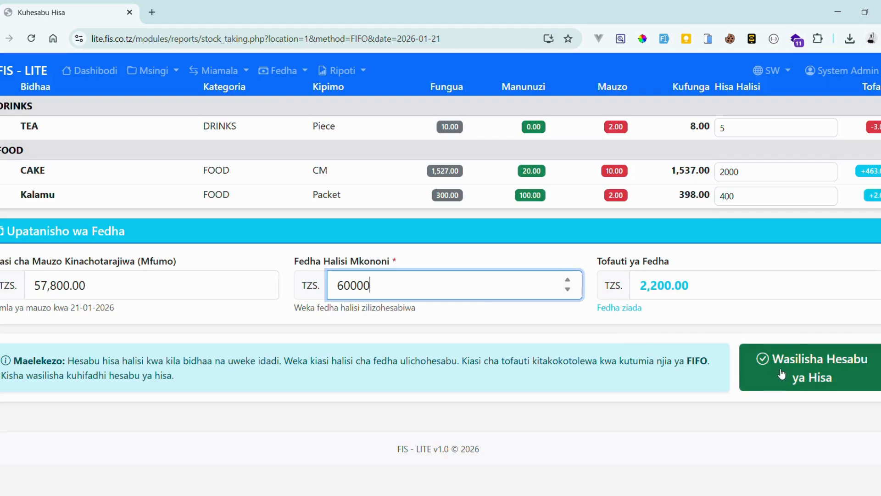
scroll(782, 374, up, 3)
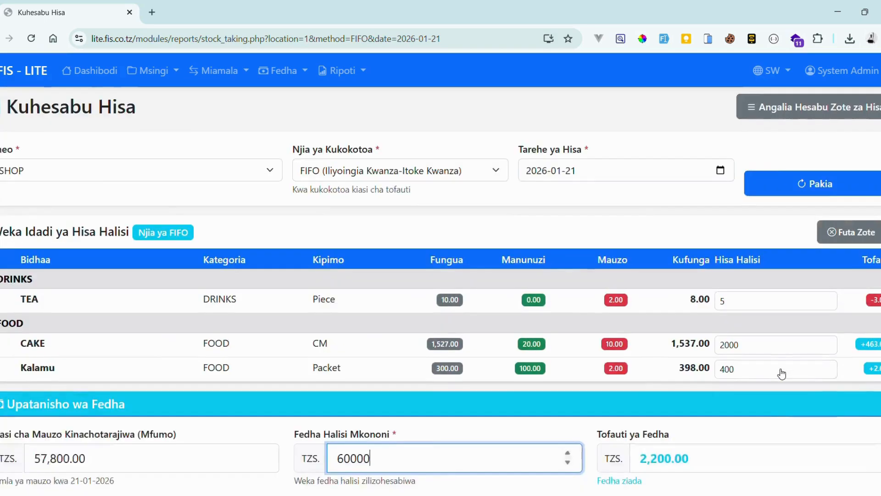
scroll(779, 370, down, 3)
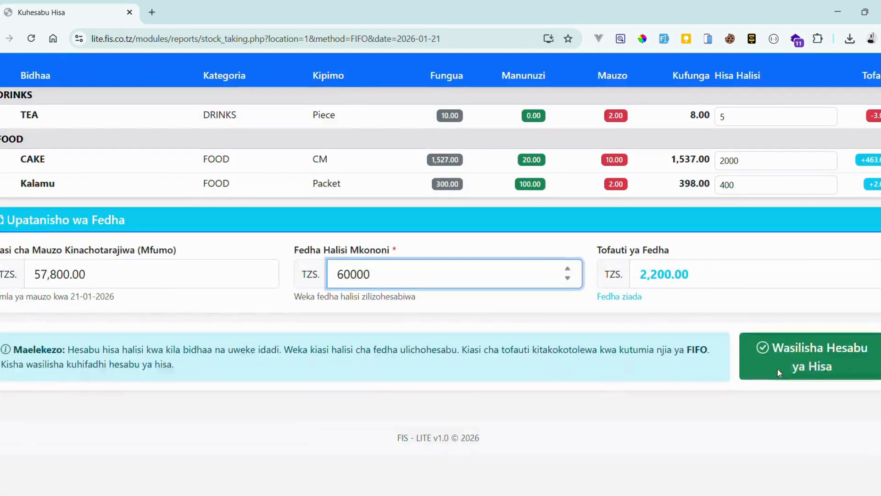
click(817, 358)
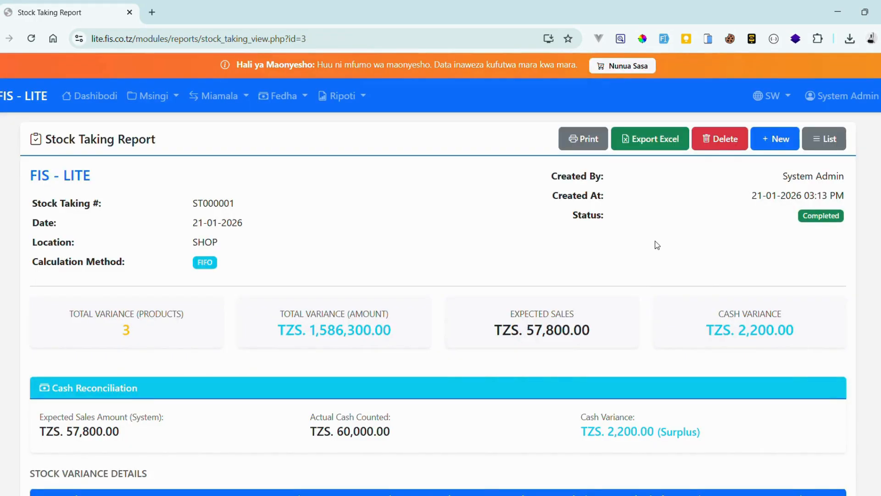
- Scroll through the ST000001 variance table and legend, then return to the top of the report
scroll(658, 245, down, 8)
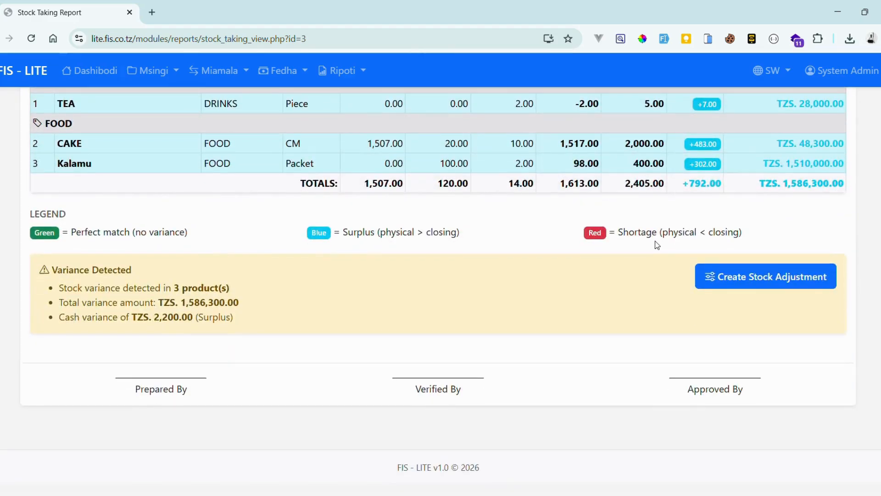
scroll(658, 245, up, 10)
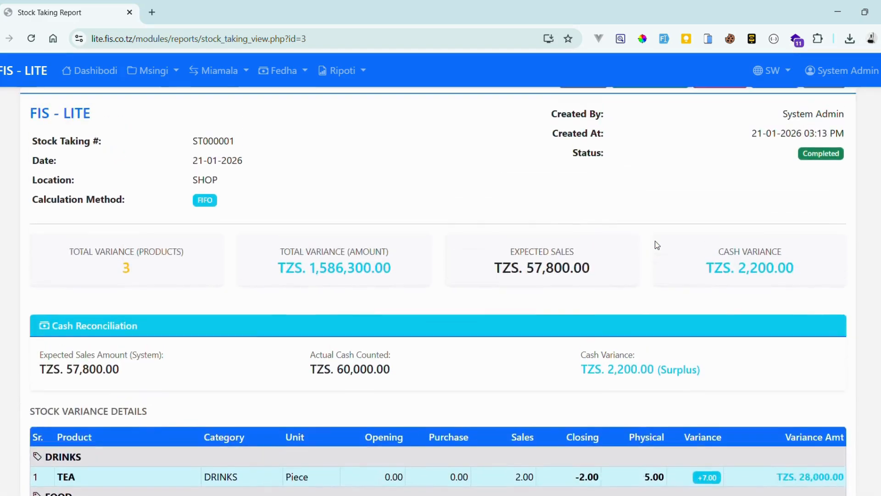
scroll(529, 260, down, 4)
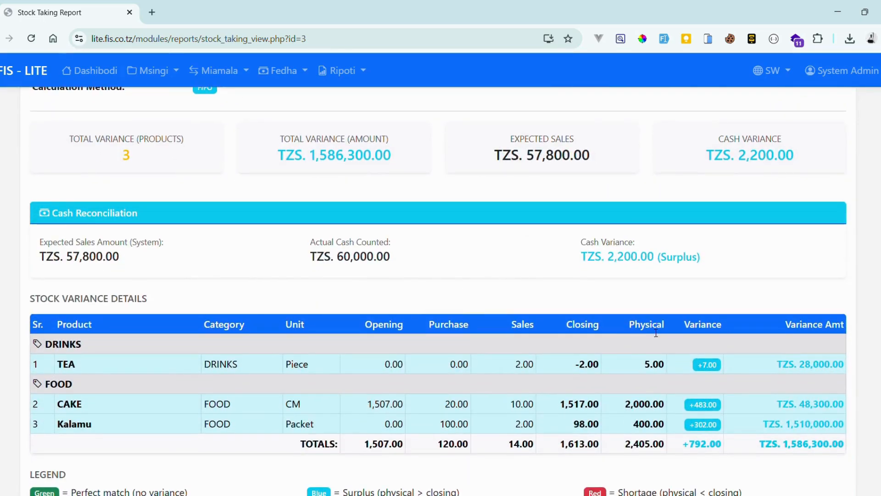
scroll(657, 333, down, 1)
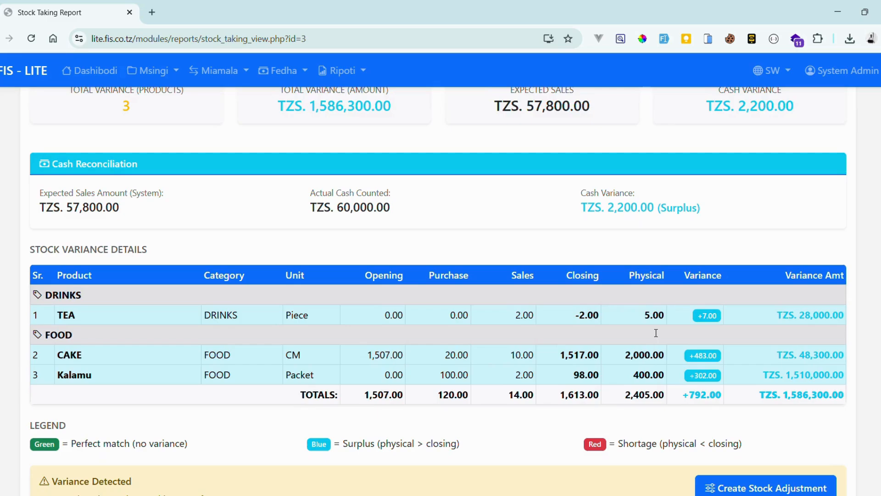
scroll(657, 333, down, 2)
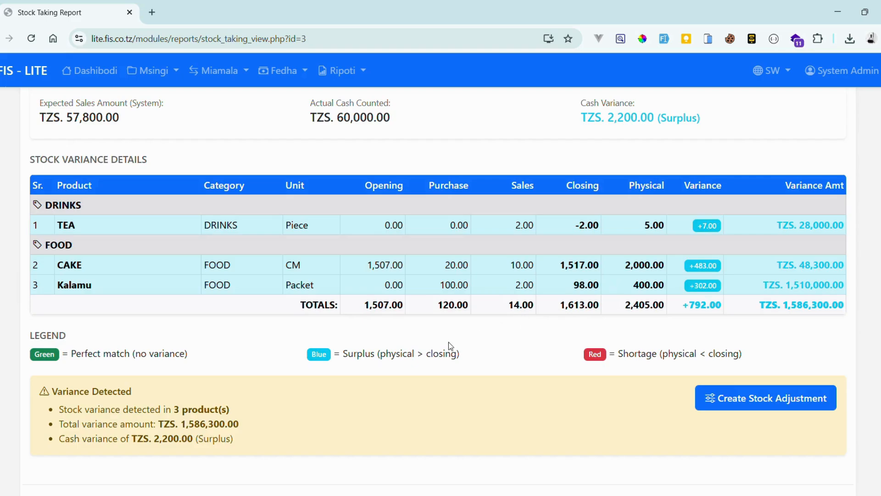
double_click(407, 361)
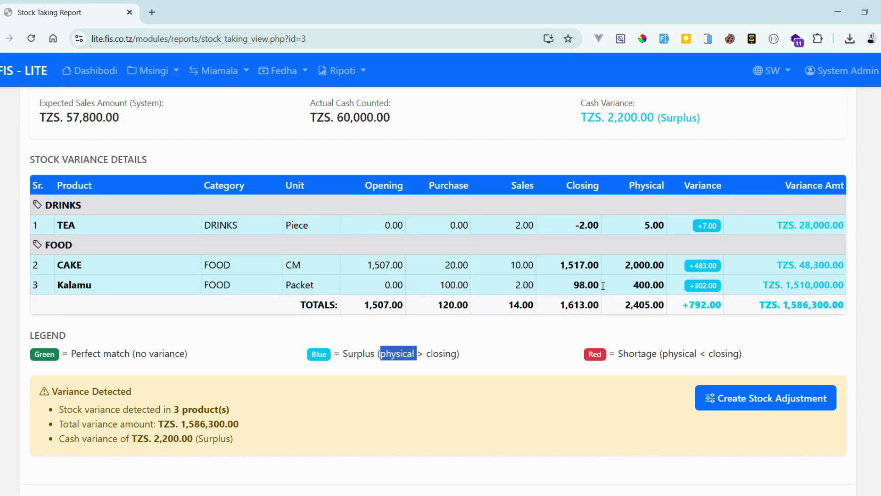
scroll(604, 285, up, 7)
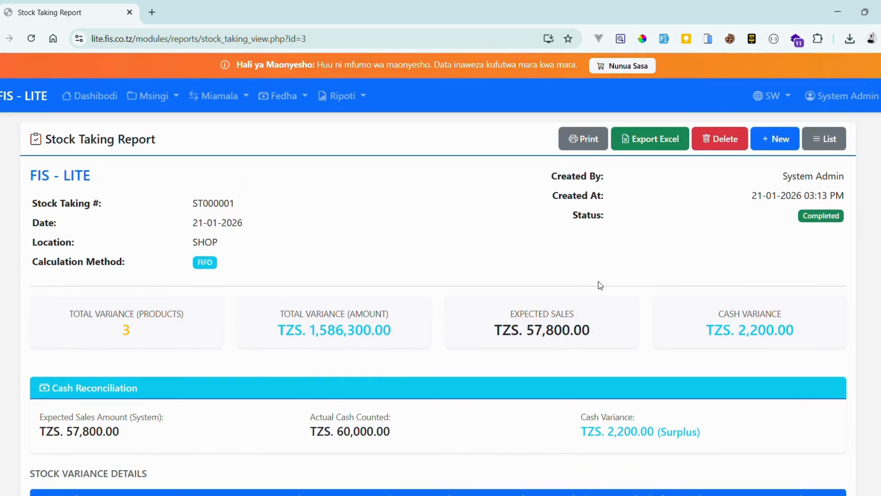
- Open the print view, cancel it, and export report ST000001 to Excel
click(581, 138)
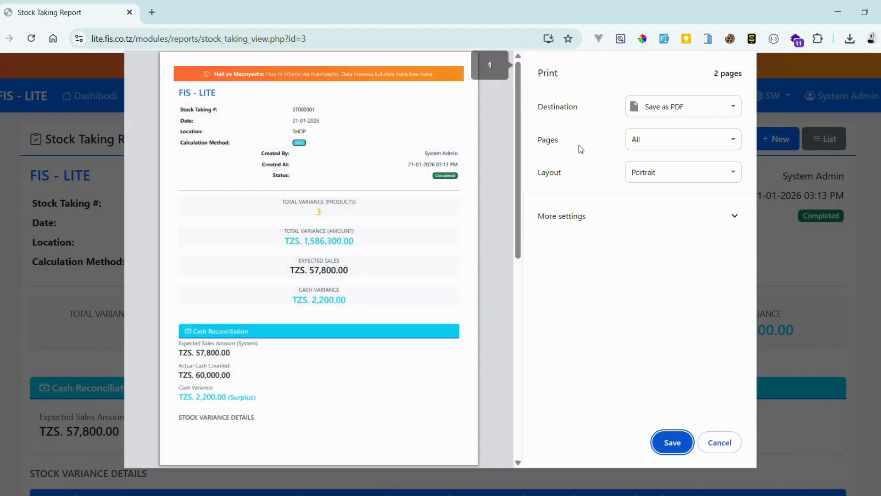
click(720, 442)
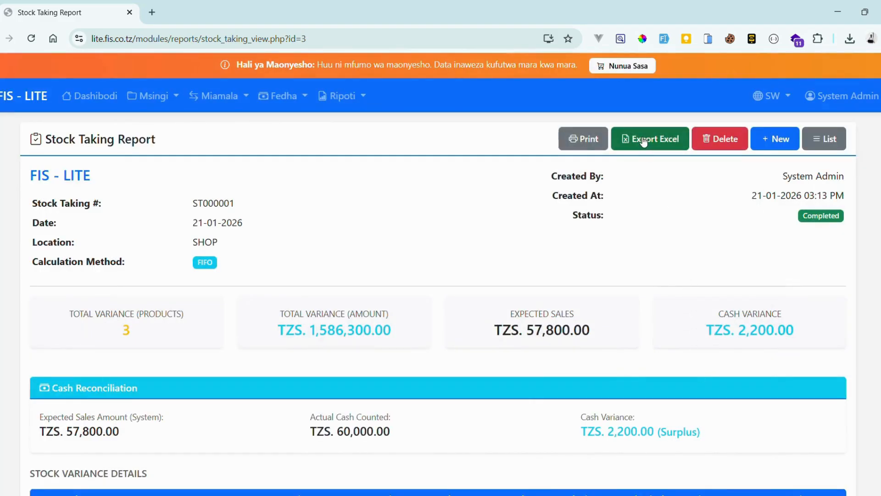
click(641, 144)
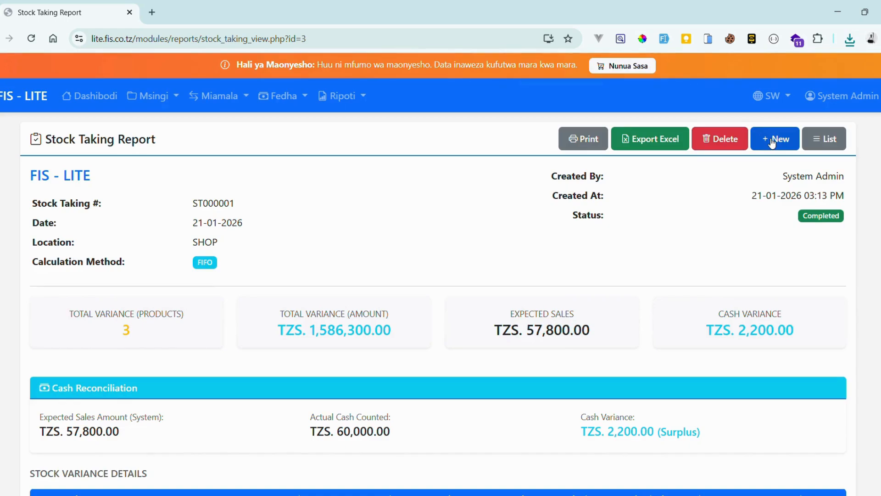
- Show the Stock Taking List containing ST000001 for SHOP, leaving the Ripoti menu unused
click(824, 140)
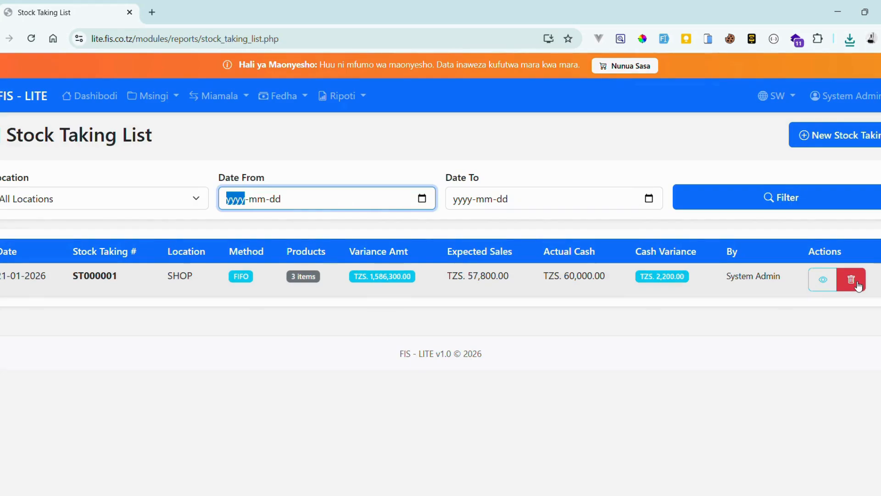
click(358, 99)
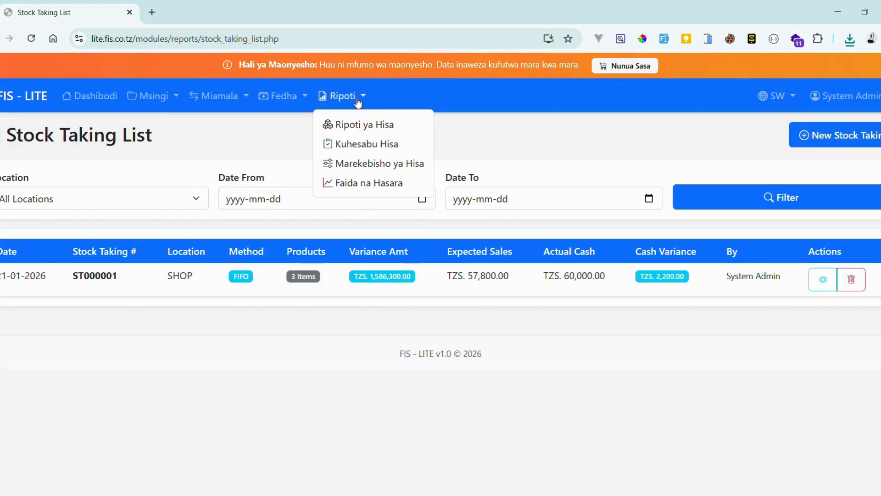
click(520, 169)
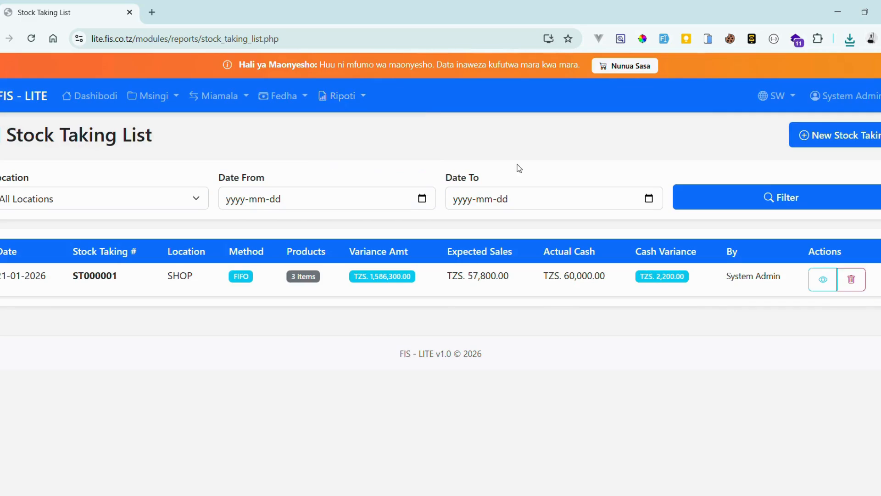